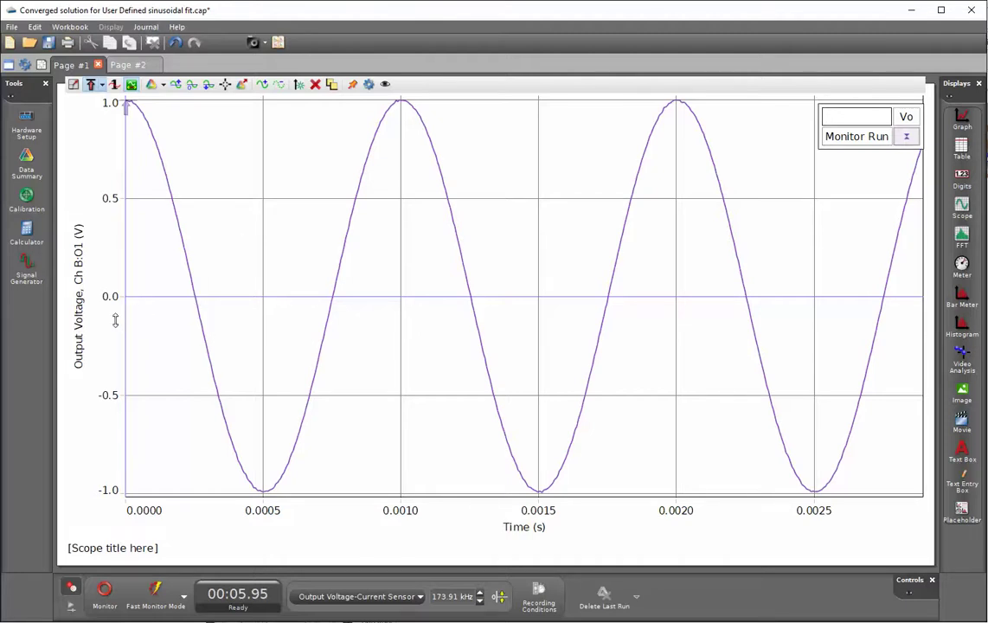
Step: Review the signal generator output settings, then drag the scope trigger level down to about 0.75 V
{"action": "left_click", "coordinate": [38, 267]}
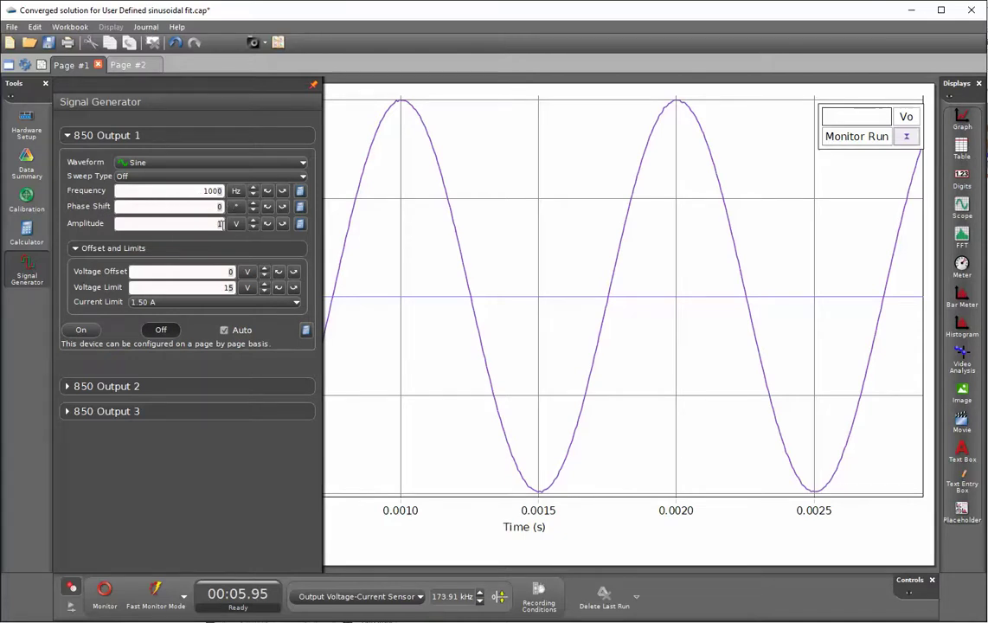
{"action": "left_click", "coordinate": [27, 266]}
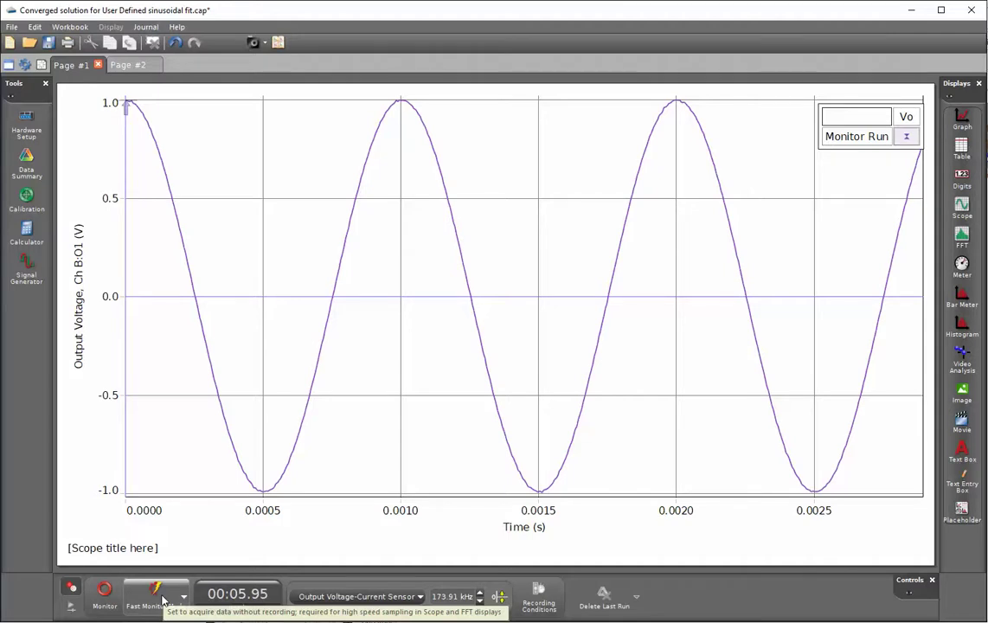
{"action": "left_click", "coordinate": [123, 106]}
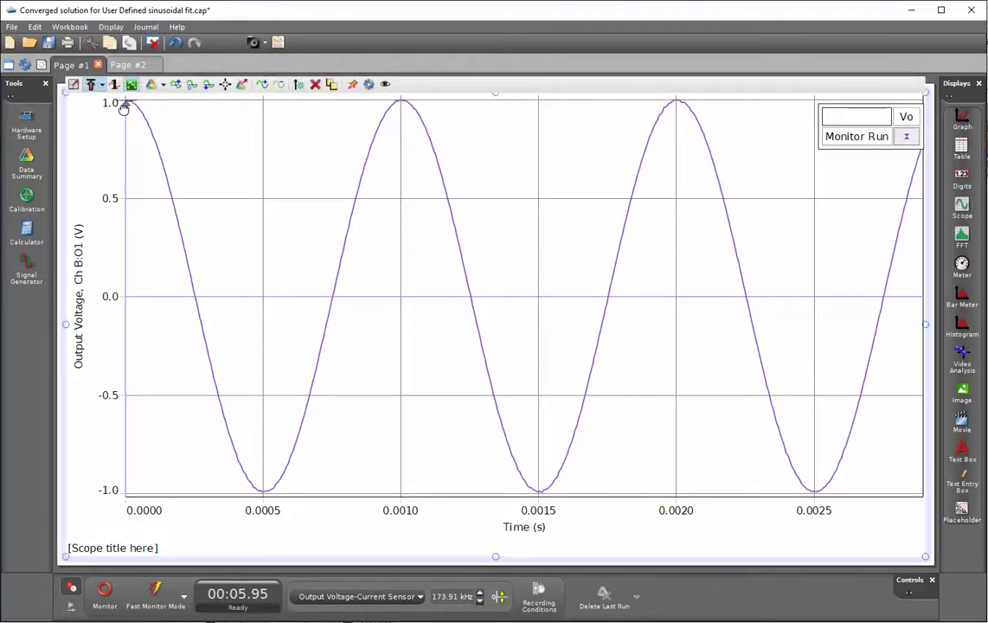
{"action": "left_click_drag", "start_coordinate": [123, 105], "coordinate": [125, 154]}
Step: Monitor the live output voltage, raise the trigger level back near 1.0 V, then stop to freeze the trace
{"action": "left_click", "coordinate": [105, 591]}
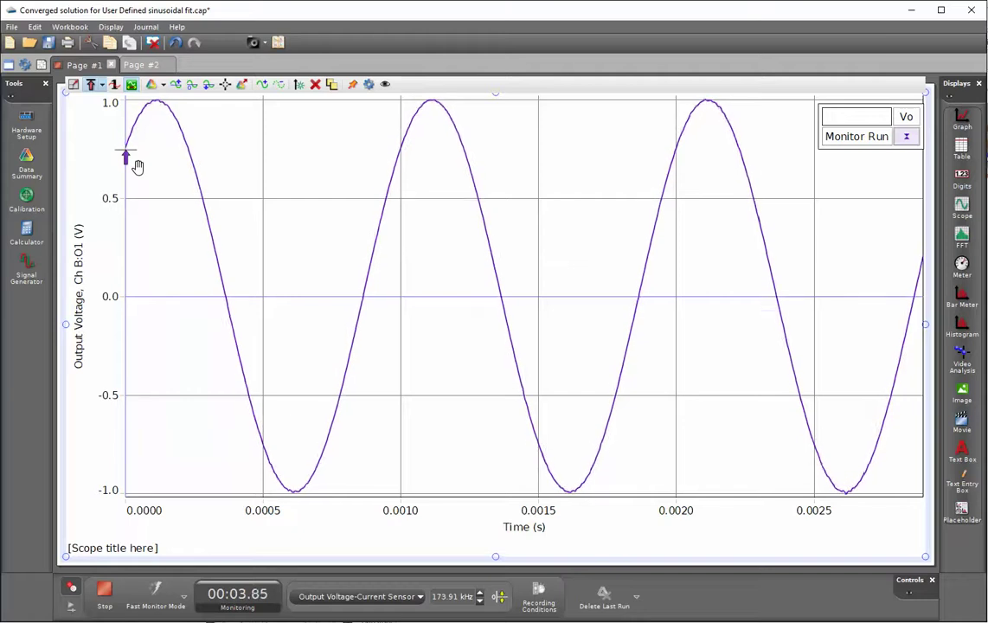
{"action": "mouse_move", "coordinate": [127, 157]}
{"action": "left_mouse_down"}
{"action": "mouse_move", "coordinate": [125, 125]}
{"action": "mouse_move", "coordinate": [126, 154]}
{"action": "left_mouse_up"}
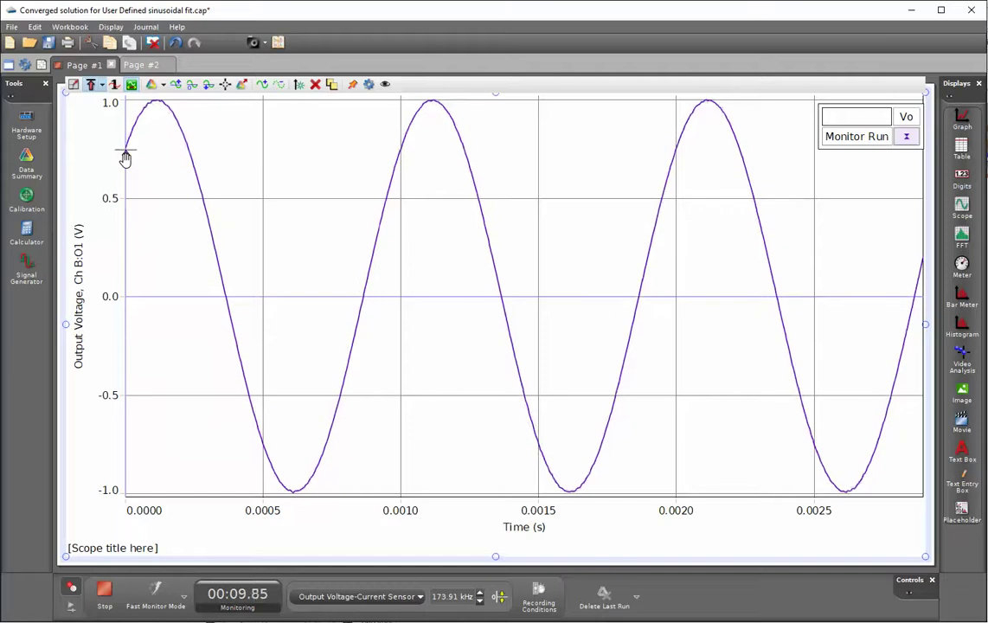
{"action": "left_click_drag", "start_coordinate": [125, 155], "coordinate": [123, 113]}
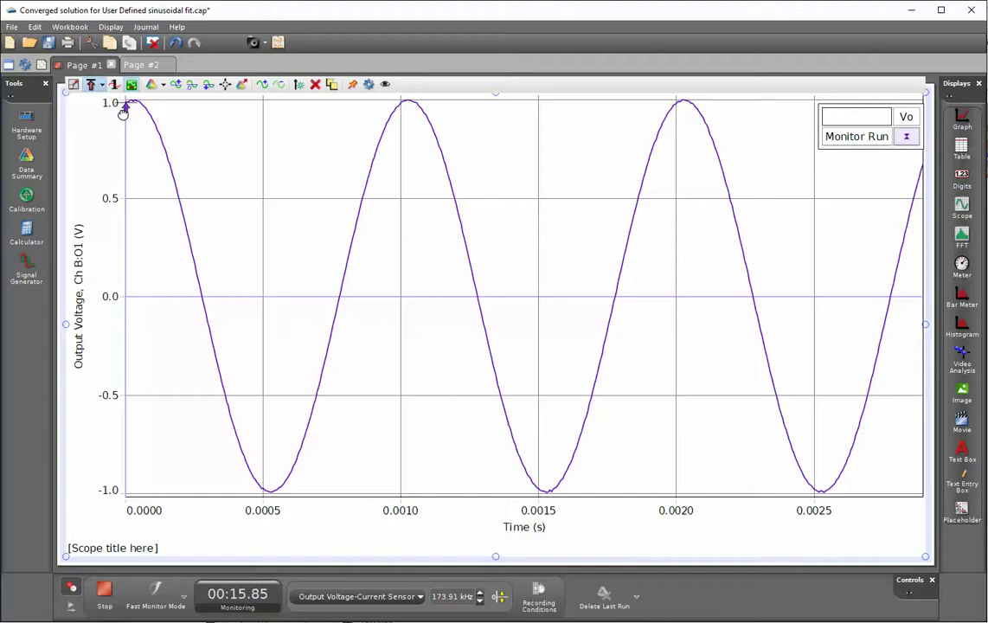
{"action": "left_click_drag", "start_coordinate": [123, 113], "coordinate": [123, 98]}
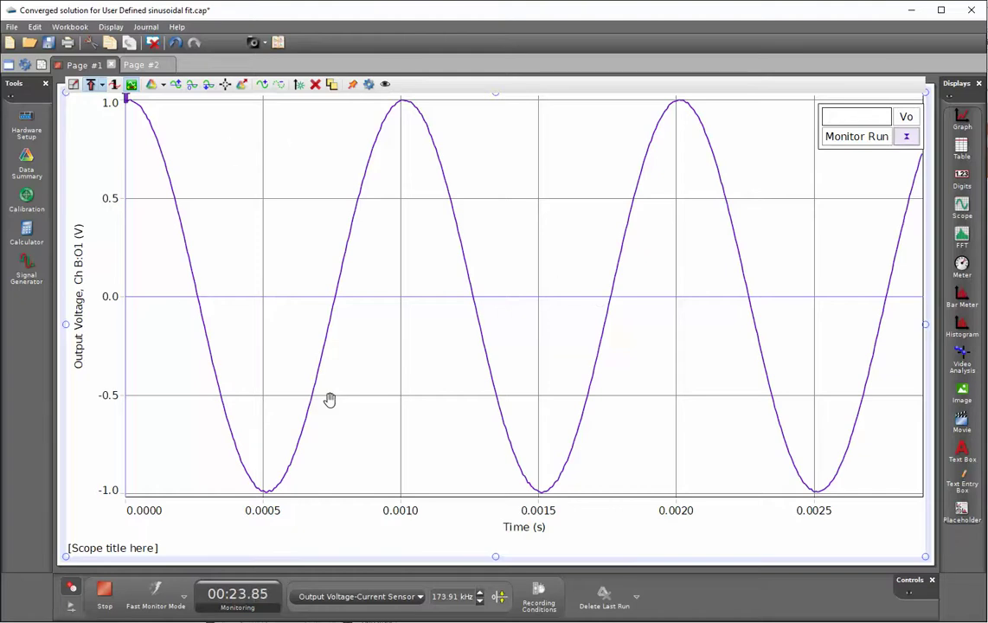
{"action": "left_click", "coordinate": [104, 591]}
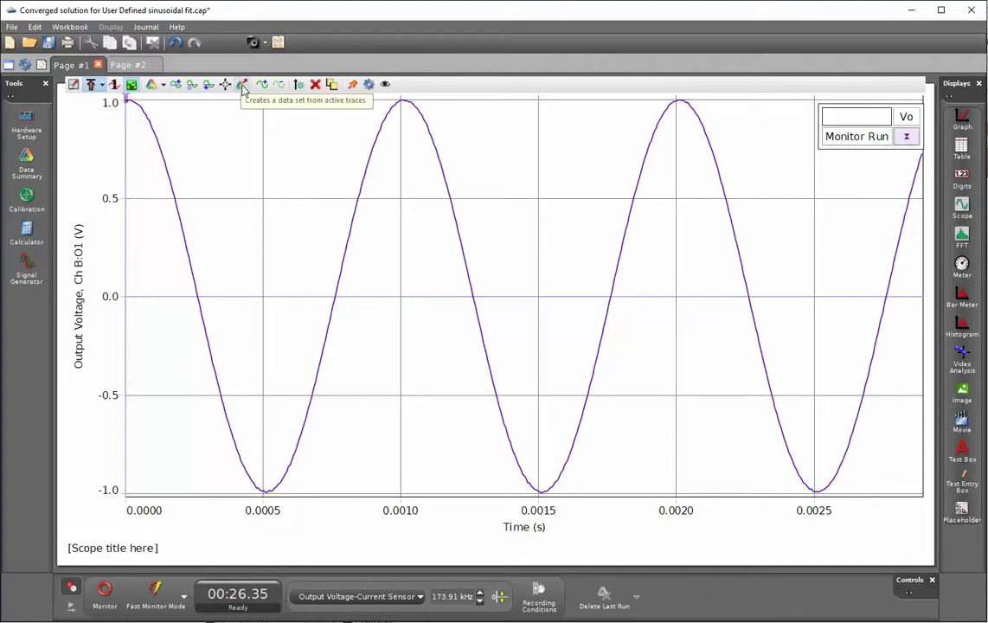
Step: Turn the captured trace into a data set and graph Output Voltage, Ch B:O1 versus time on new Page #3
{"action": "left_click", "coordinate": [243, 89]}
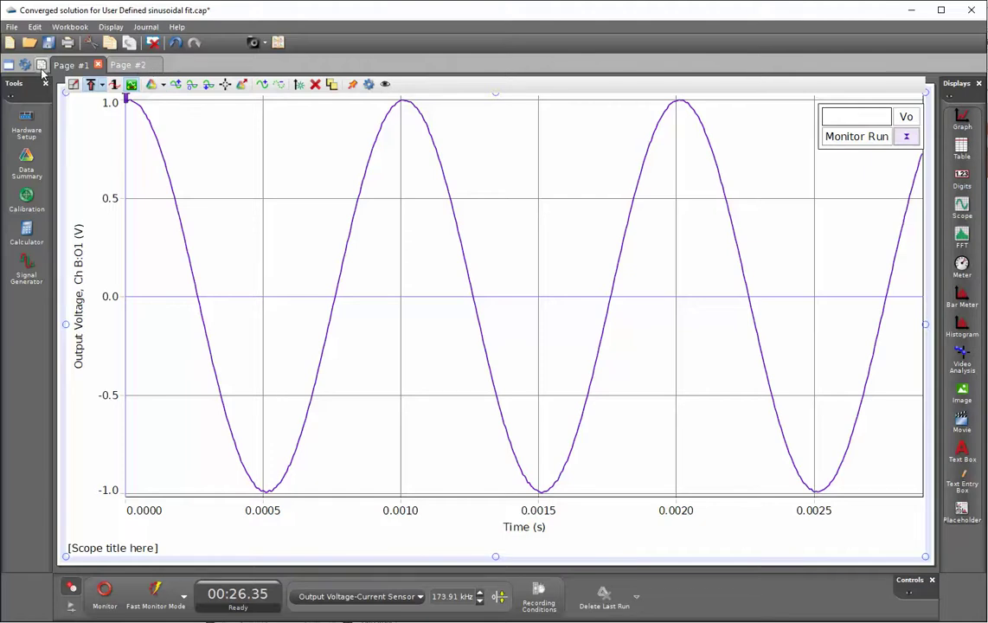
{"action": "left_click", "coordinate": [40, 65]}
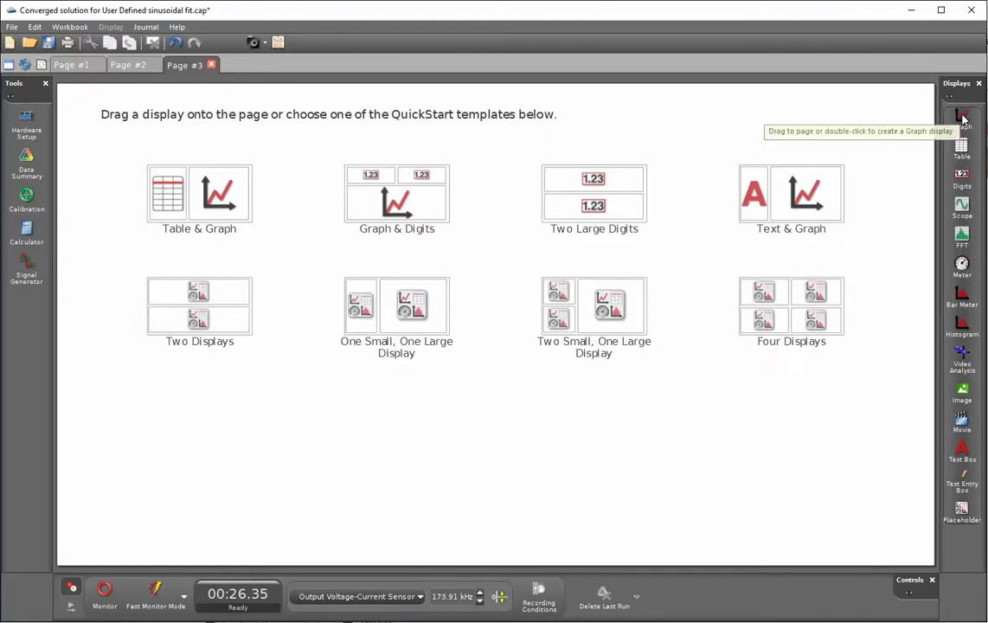
{"action": "double_click", "coordinate": [963, 118]}
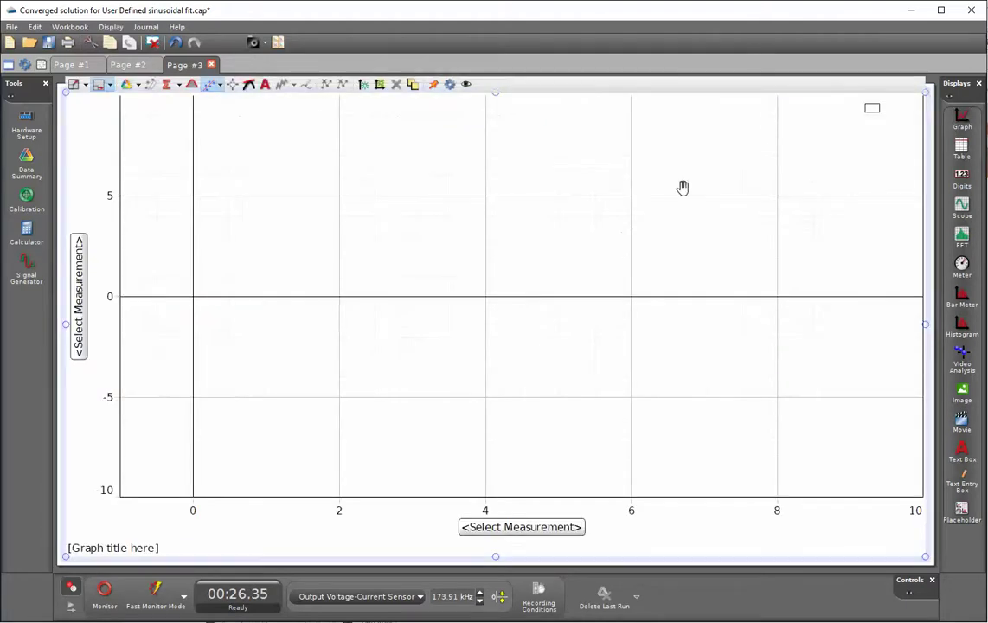
{"action": "left_click", "coordinate": [79, 318]}
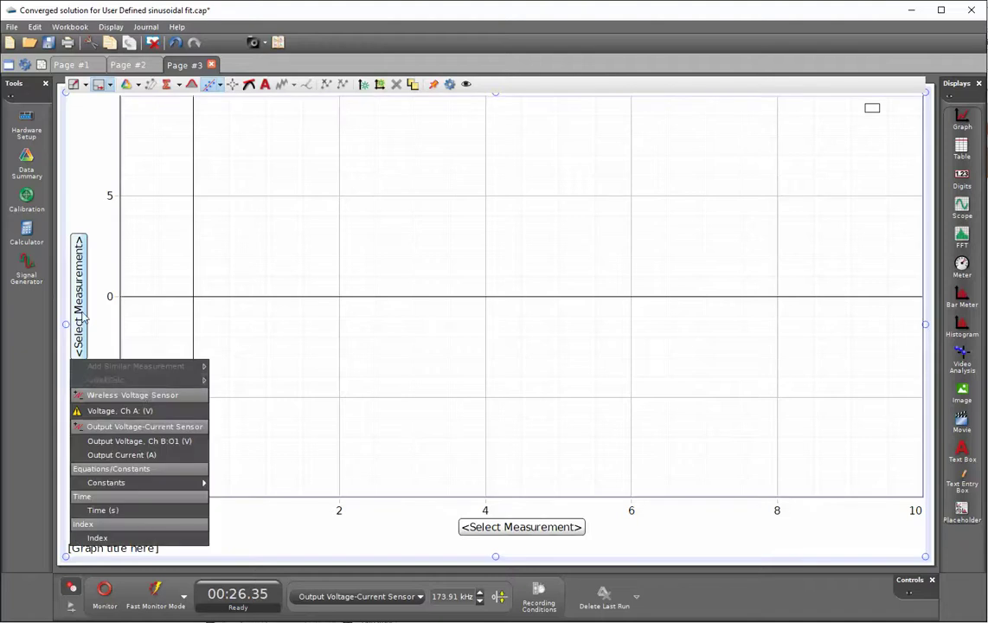
{"action": "left_click", "coordinate": [117, 445]}
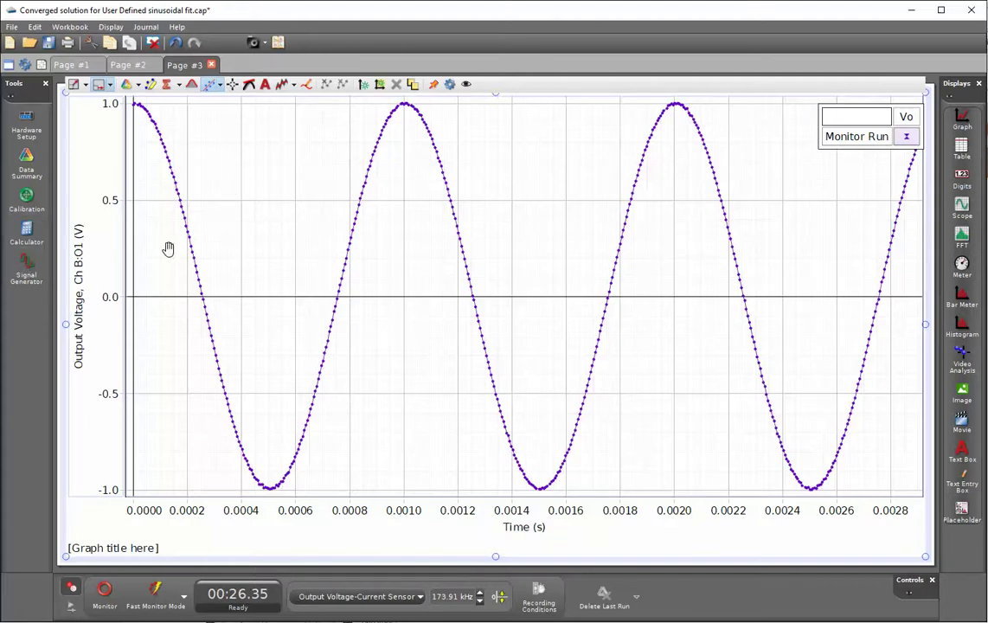
Step: Apply the User Defined f(t) cosine fit to the graph's sine data, giving RMSE 0.691
{"action": "left_click", "coordinate": [222, 86]}
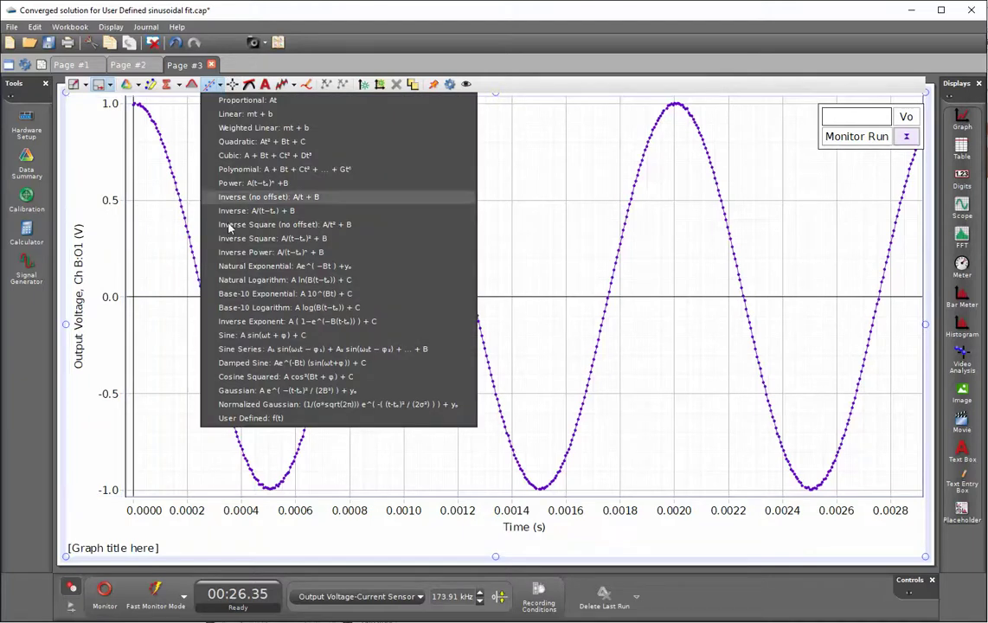
{"action": "left_click", "coordinate": [249, 419]}
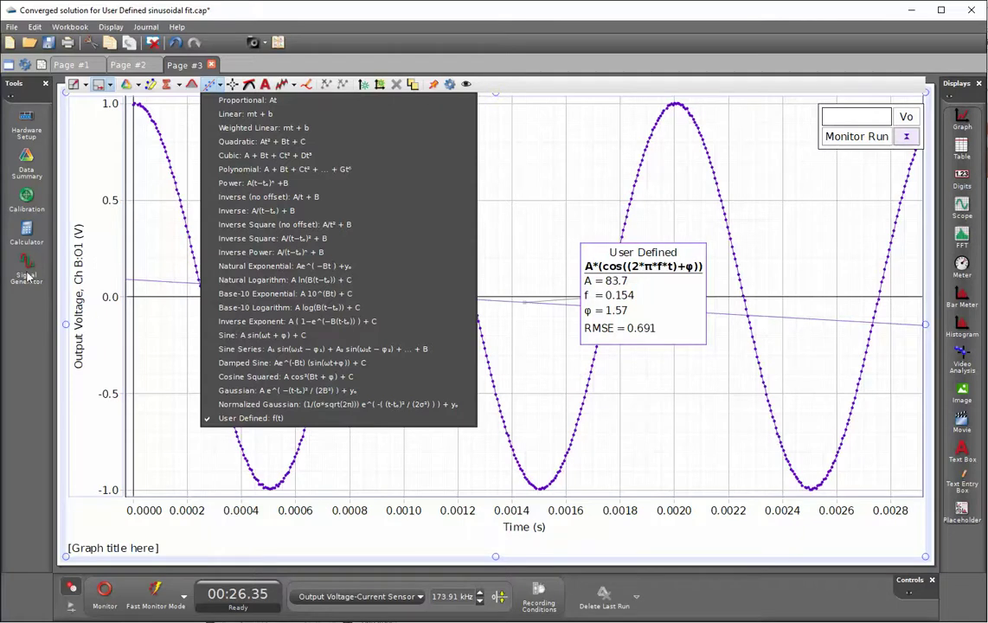
{"action": "left_click", "coordinate": [26, 164]}
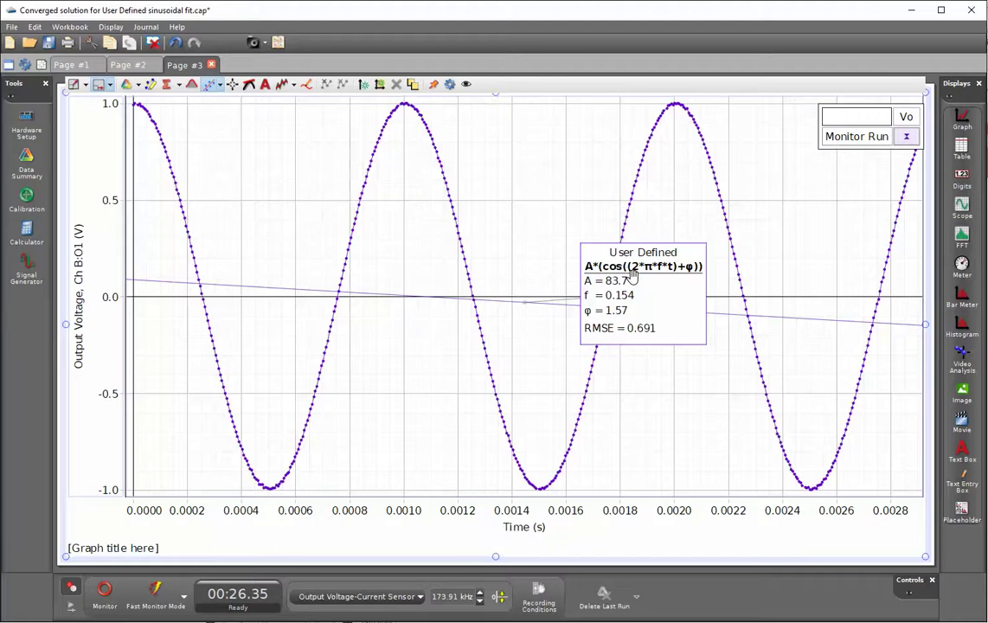
Step: Open the Curve Fit Editor for the User Defined fit, re-run the fit, and reopen the editor
{"action": "left_click", "coordinate": [597, 279]}
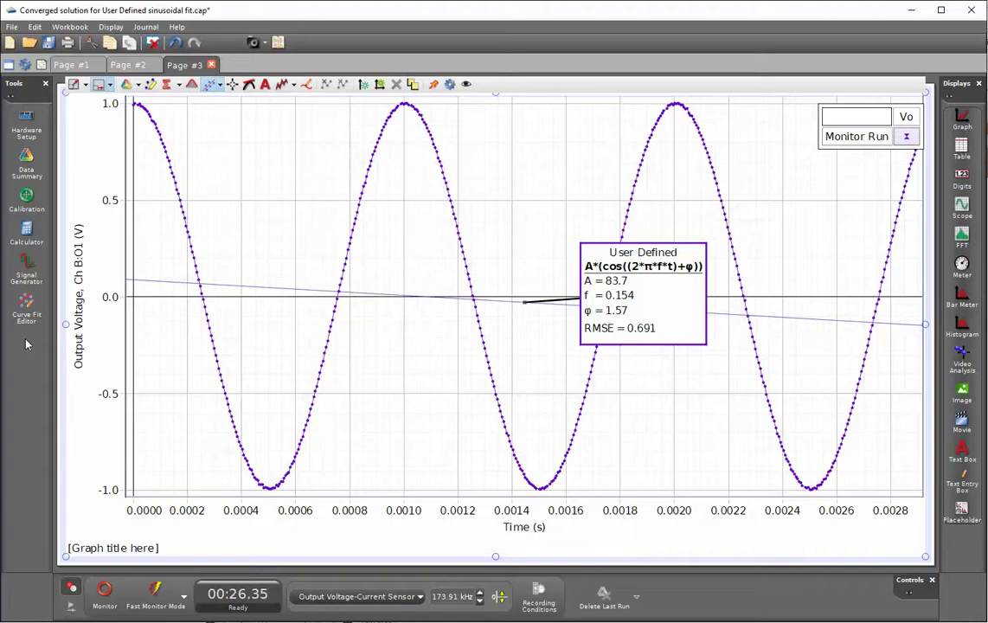
{"action": "left_click", "coordinate": [27, 305]}
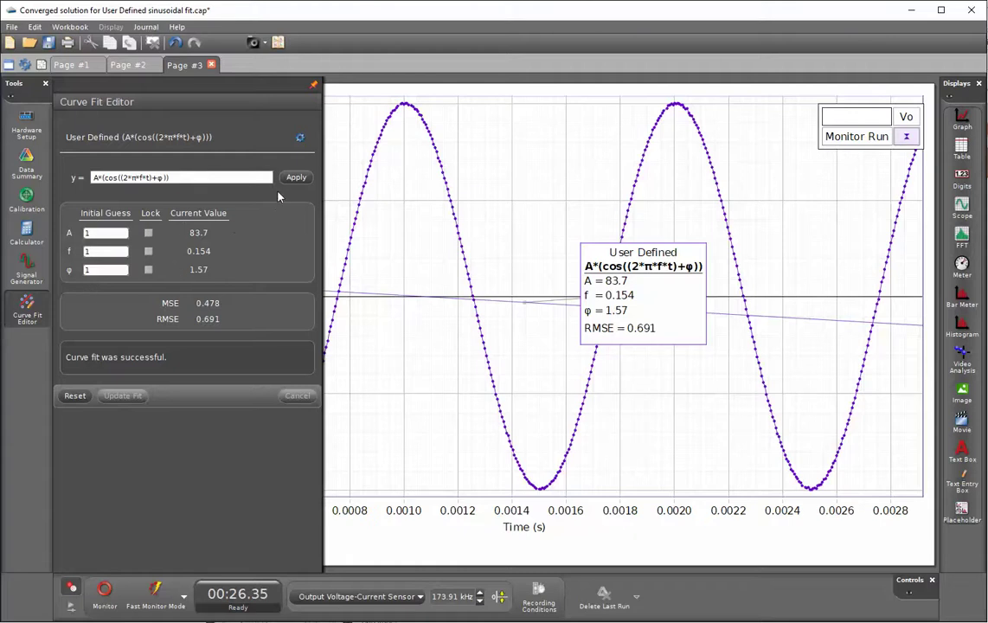
{"action": "left_click", "coordinate": [294, 178]}
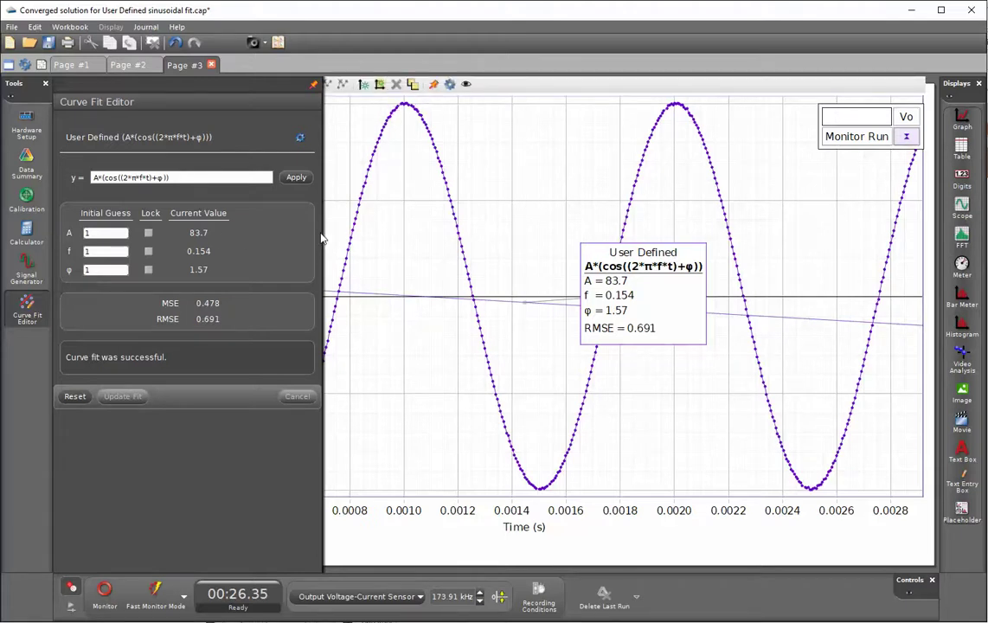
{"action": "left_click", "coordinate": [19, 304]}
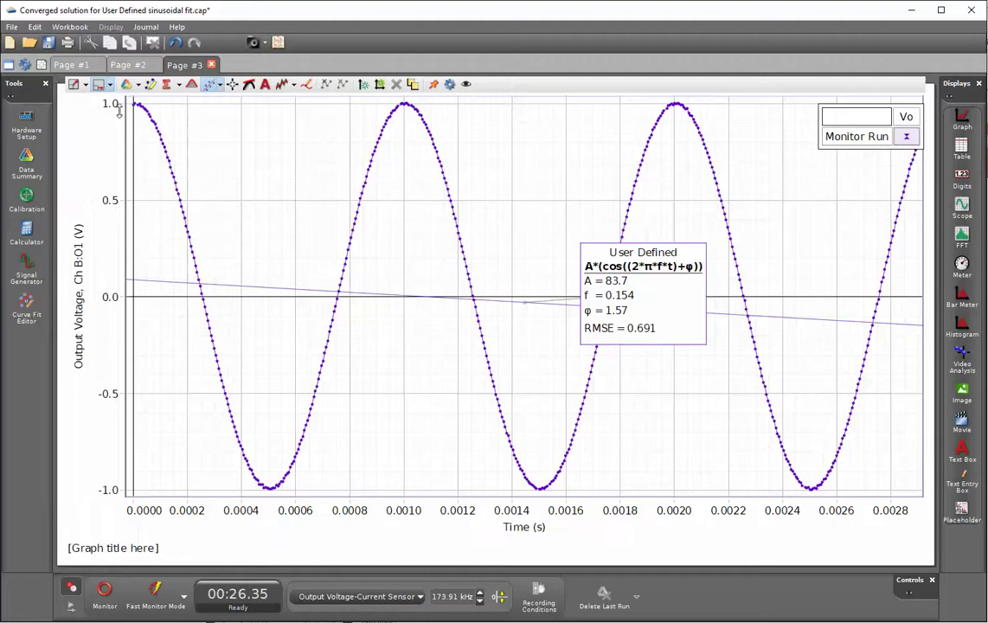
{"action": "left_click", "coordinate": [27, 312]}
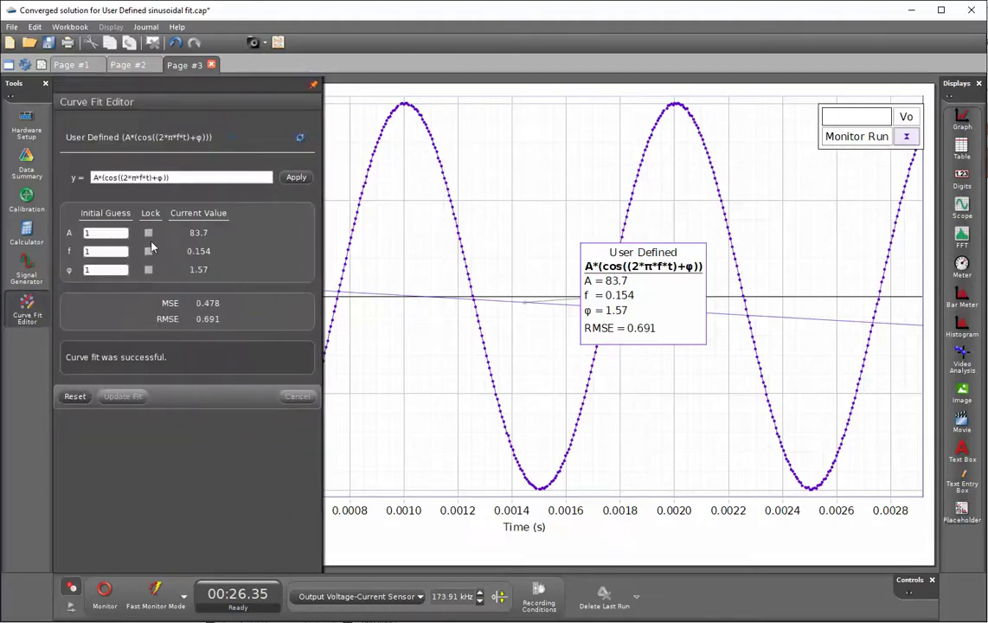
Step: Lock A at 1 and refit, then enter 1000 as f's initial guess
{"action": "left_click", "coordinate": [148, 235]}
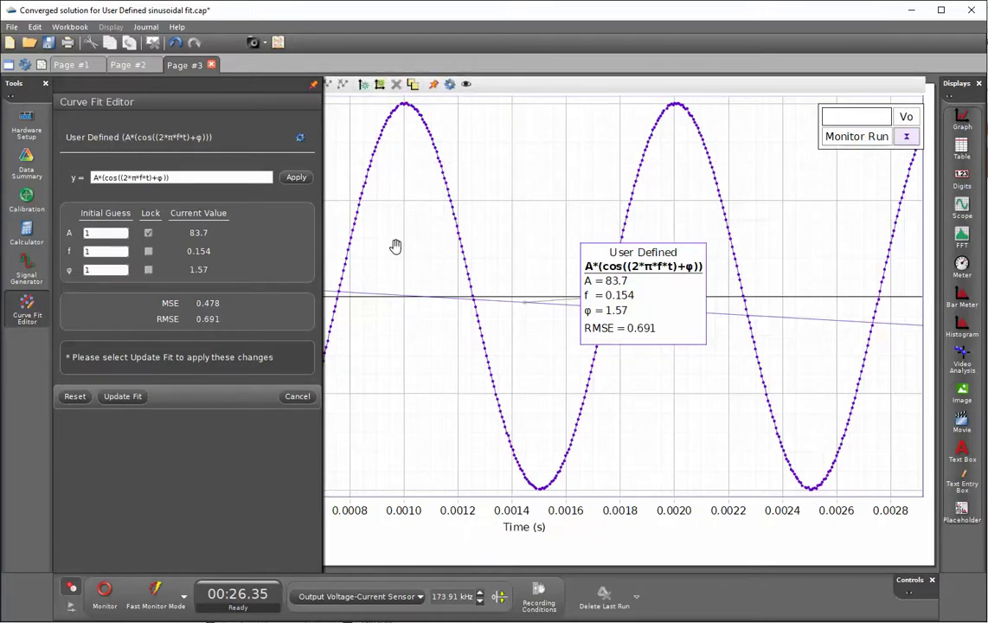
{"action": "left_click", "coordinate": [123, 396]}
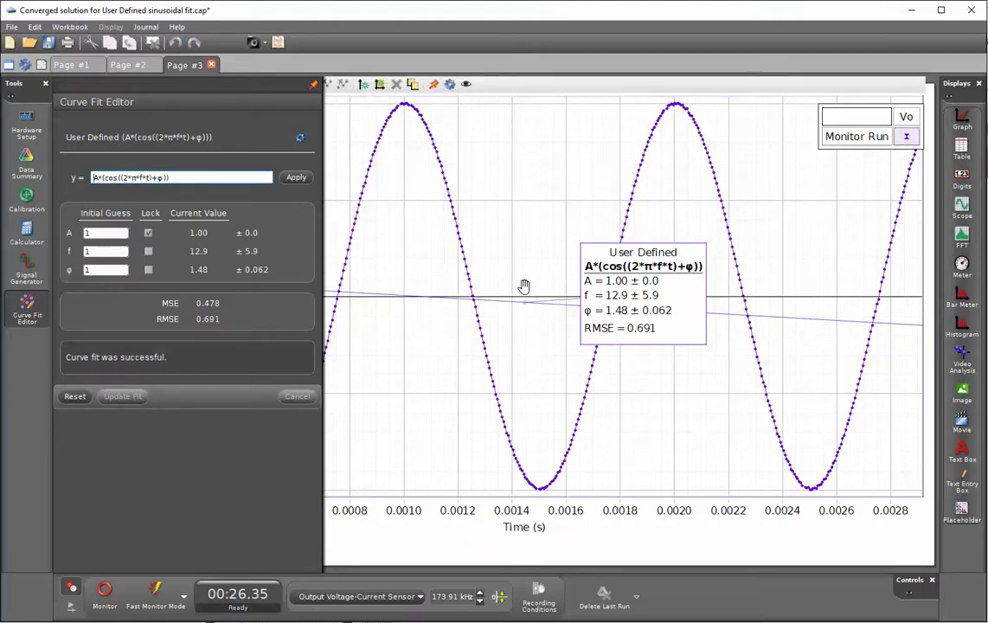
{"action": "left_click", "coordinate": [105, 251]}
{"action": "mouse_move", "coordinate": [441, 457]}
{"action": "type", "text": "000"}
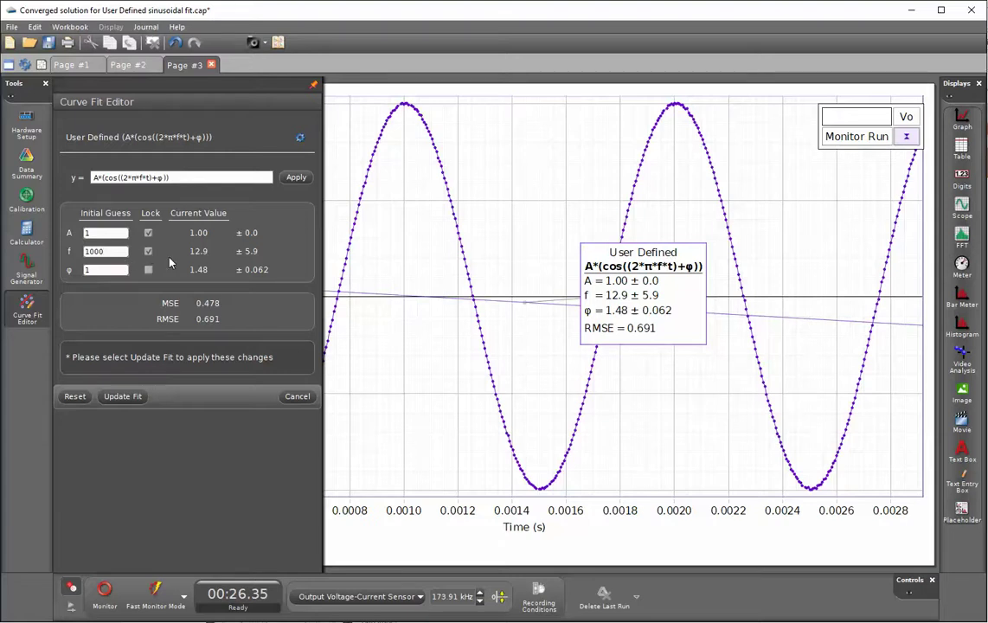
Step: Refit with f at 1000, then free f and A in turn to converge at A≈0.995, RMSE 0.00511
{"action": "left_click", "coordinate": [133, 398]}
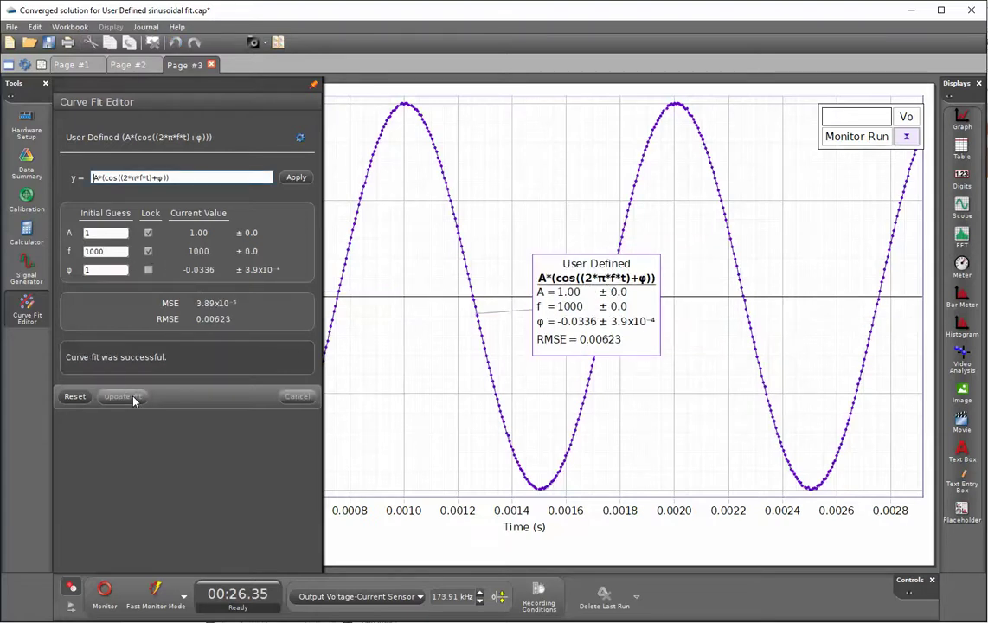
{"action": "left_click", "coordinate": [149, 251]}
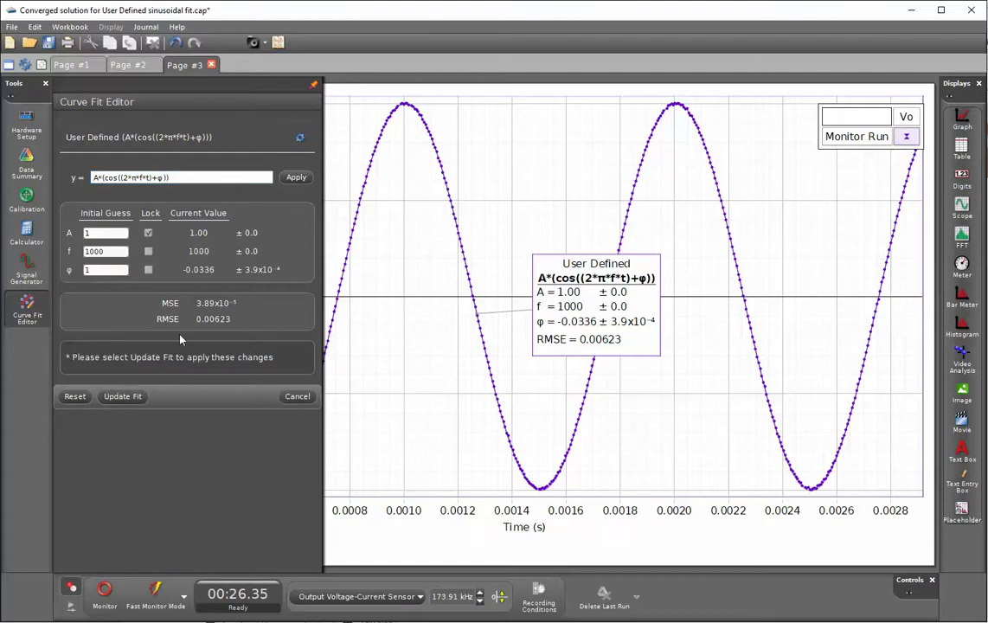
{"action": "left_click", "coordinate": [123, 396]}
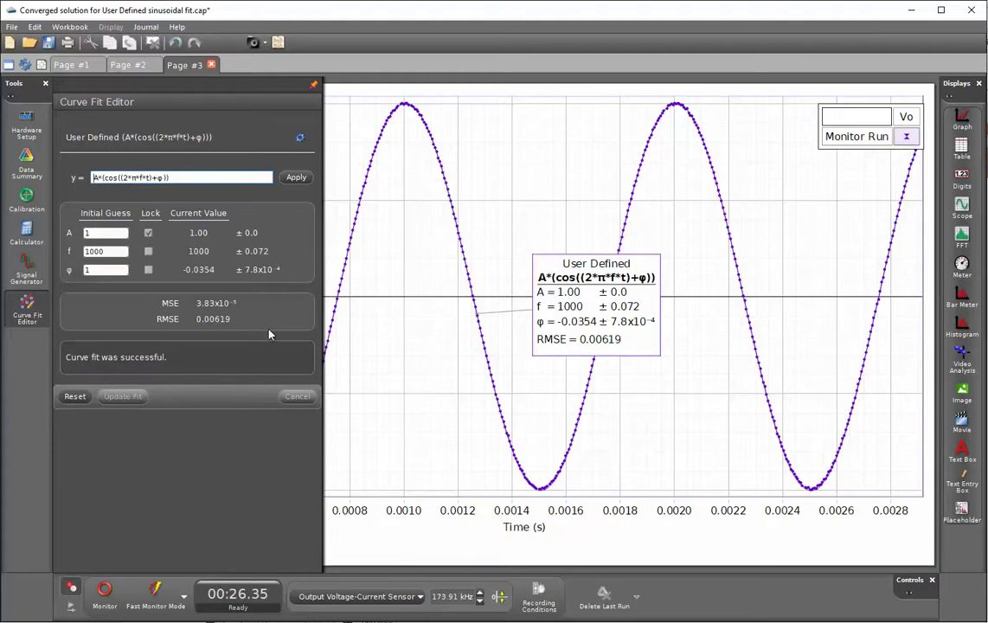
{"action": "left_click", "coordinate": [148, 233]}
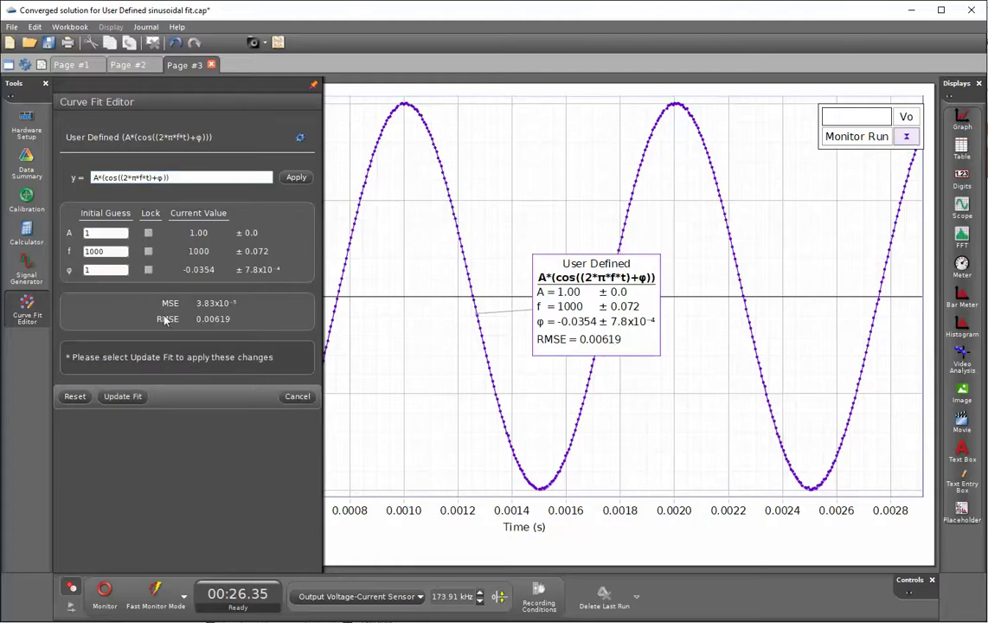
{"action": "left_click", "coordinate": [126, 398]}
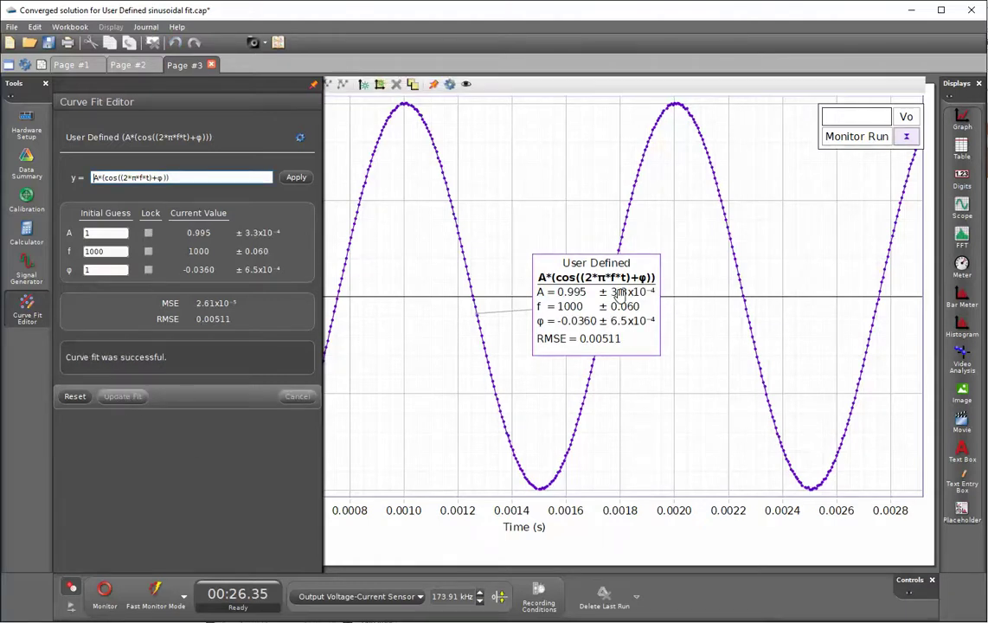